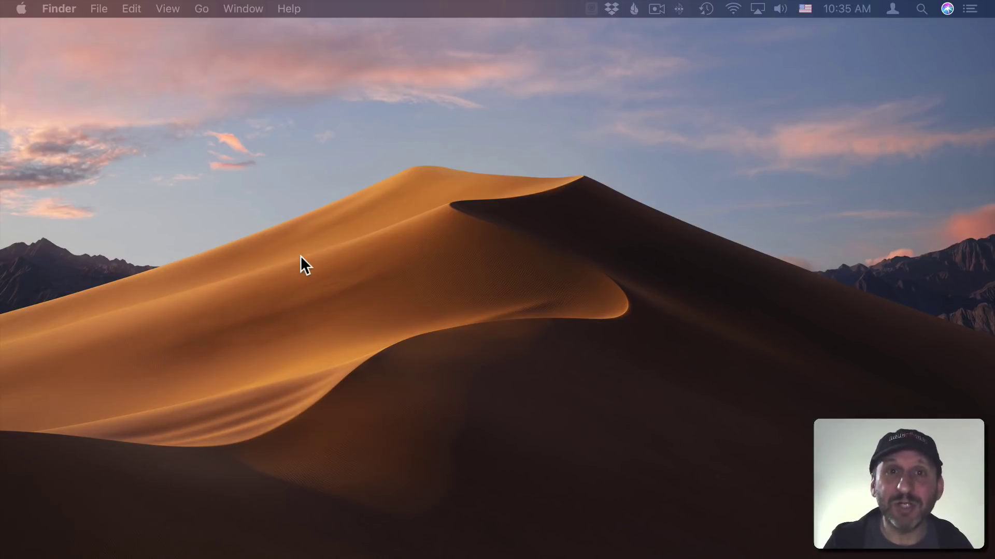
# Launch Pages through a Spotlight search for "pa"
pyautogui.press('super+space')
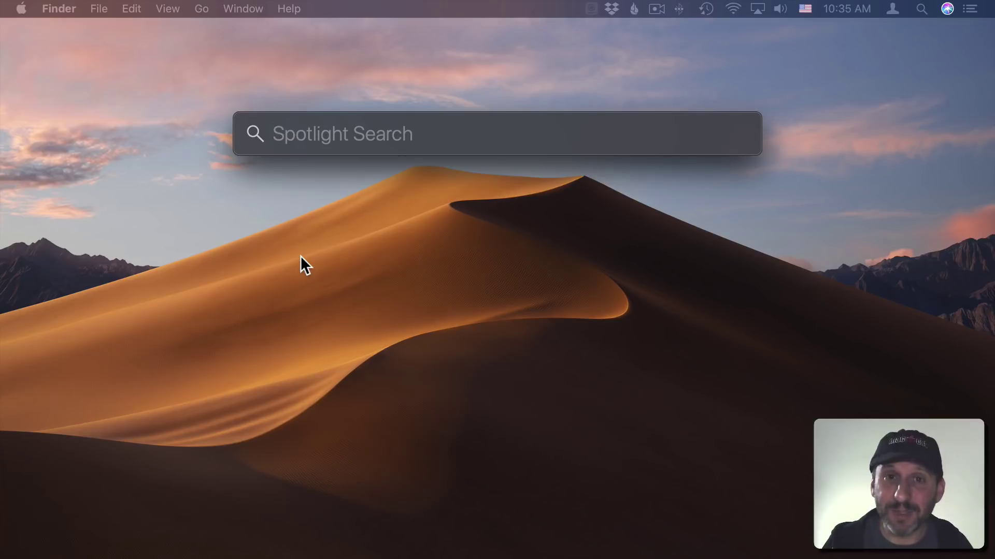
pyautogui.write('pa')
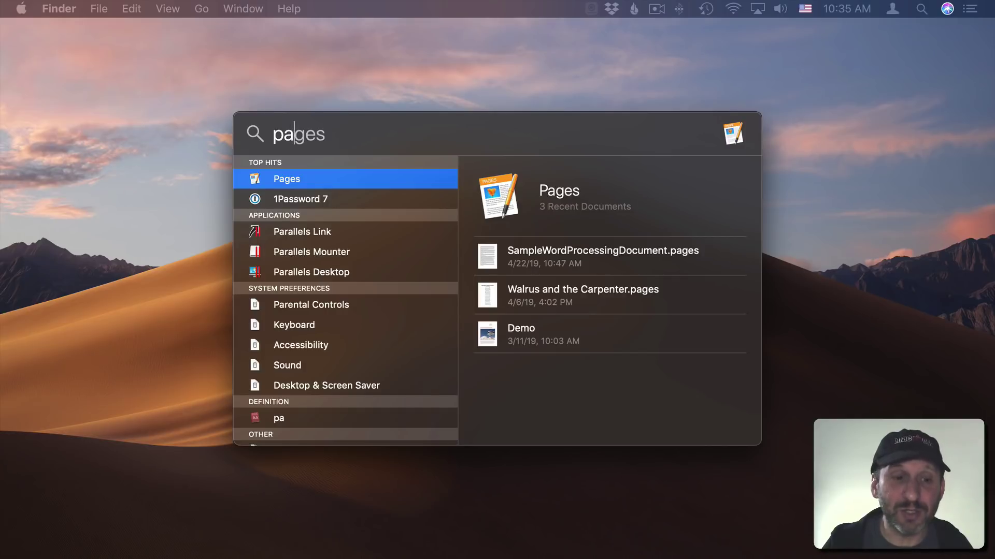
pyautogui.press('Return')
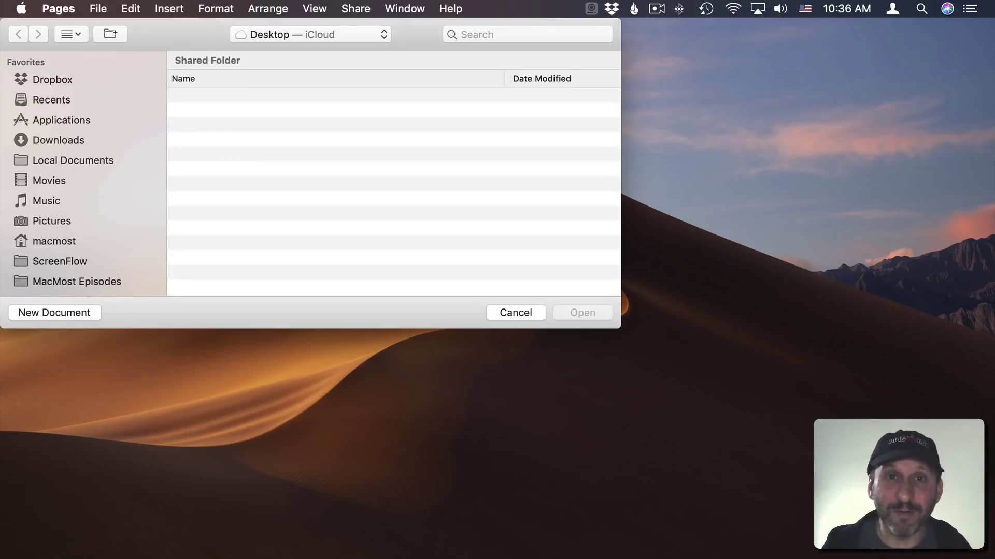
# Quit Pages and launch it again from the Dock
pyautogui.press('super+q')
pyautogui.moveTo(340, 550)
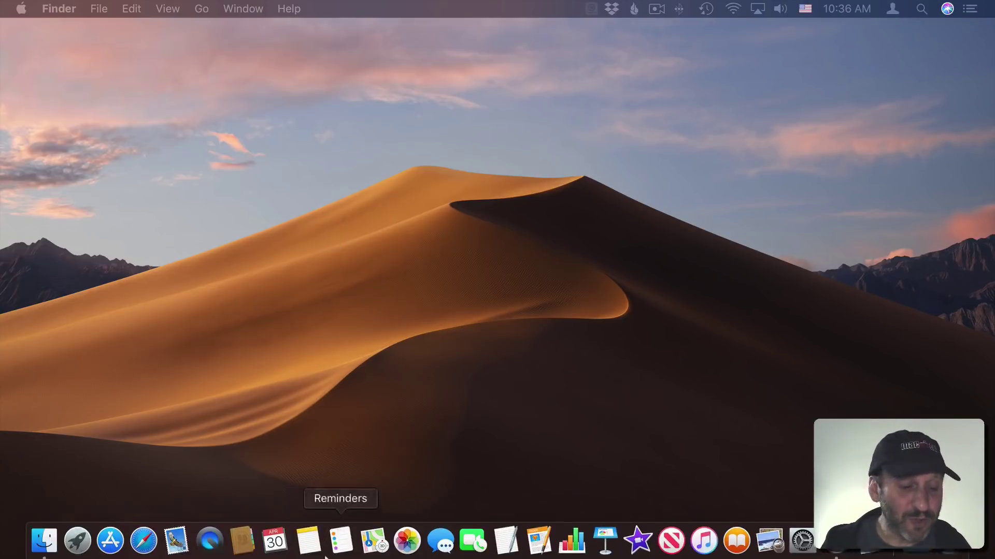
pyautogui.click(538, 542)
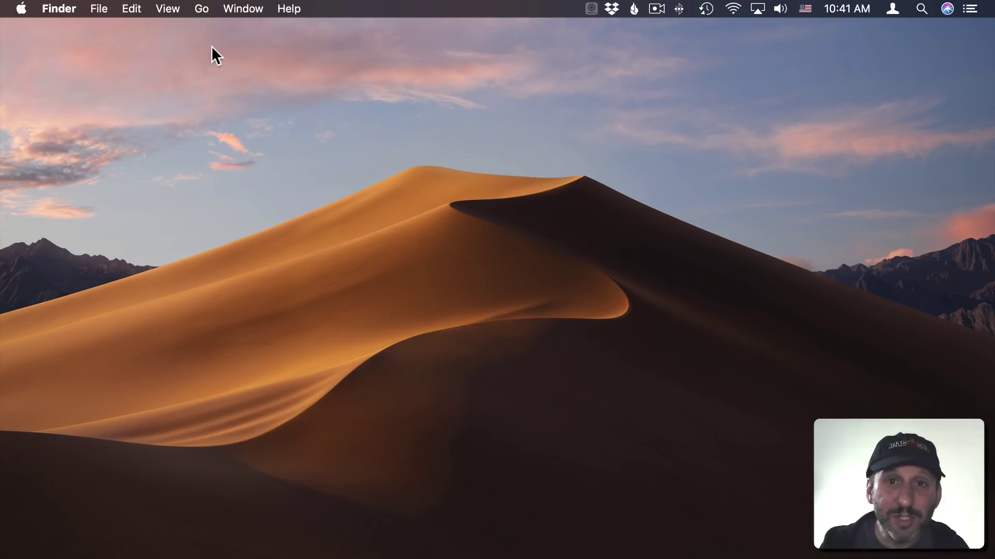
# Open the Launchpad & Dock keyboard shortcuts in System Preferences
pyautogui.click(20, 9)
pyautogui.click(39, 51)
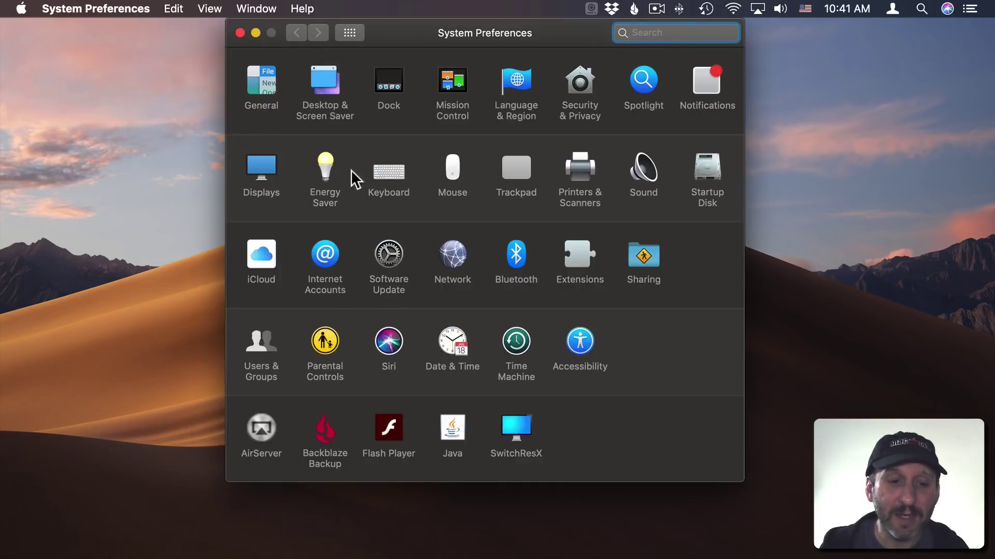
pyautogui.click(384, 170)
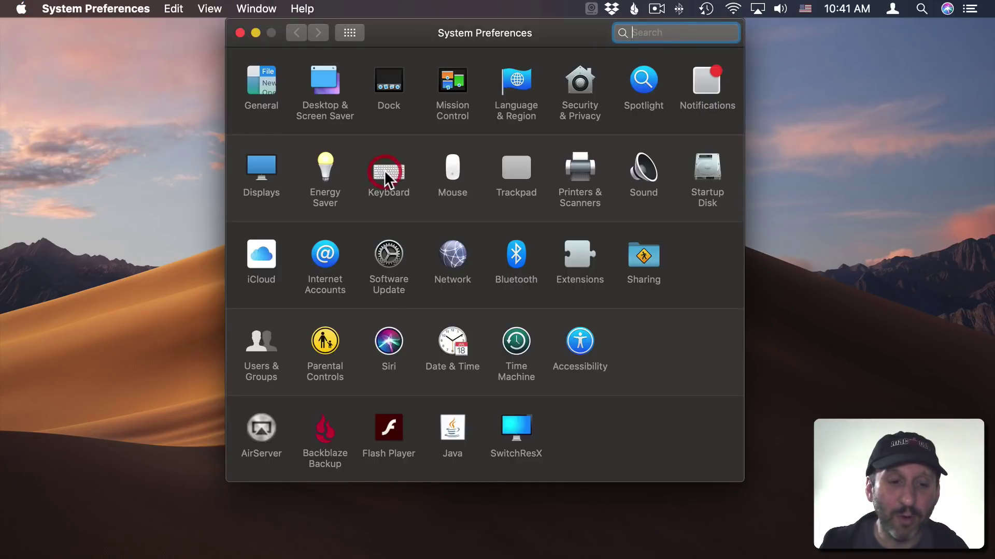
pyautogui.click(465, 78)
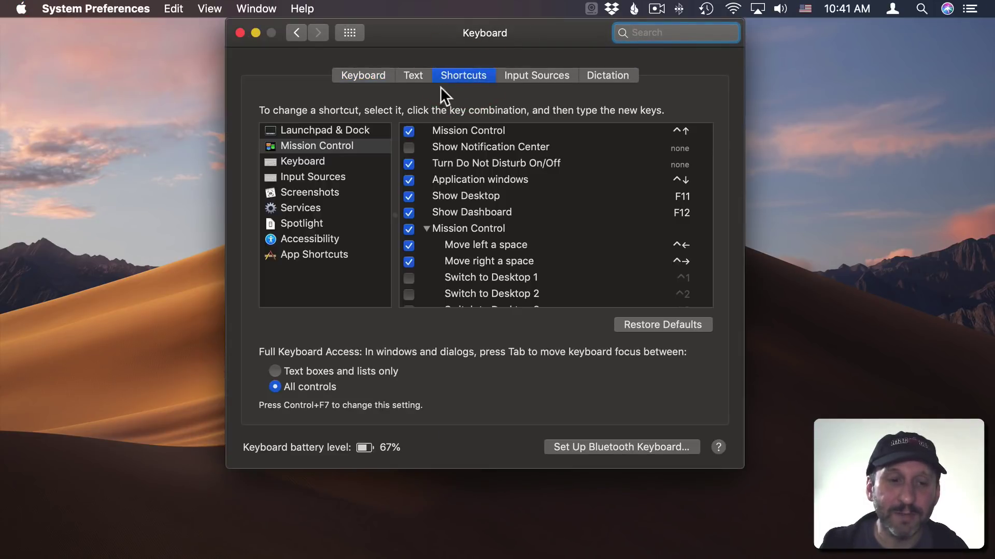
pyautogui.click(332, 130)
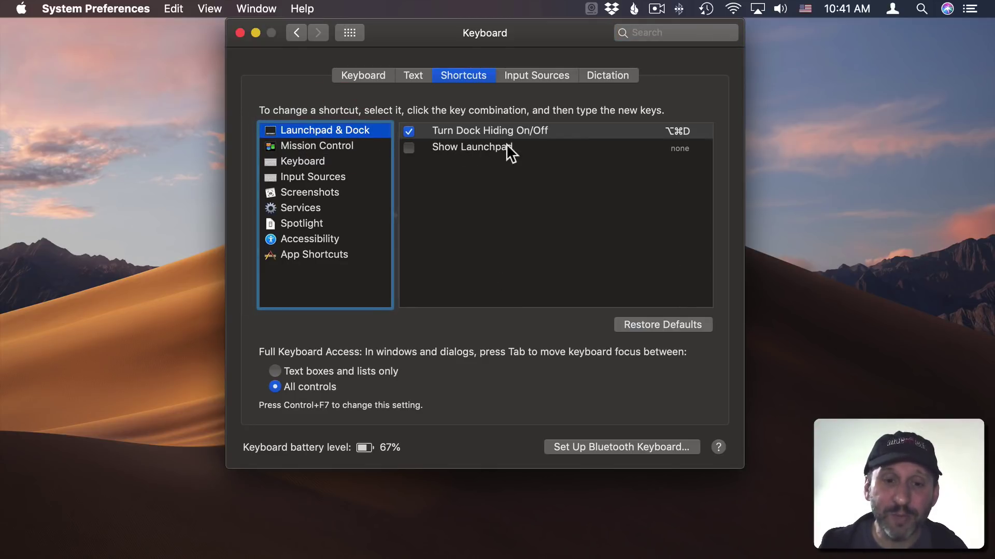
# Enable the Show Launchpad shortcut, trying Shift-Command-Space before assigning Option-Space, and close System Preferences
pyautogui.click(408, 148)
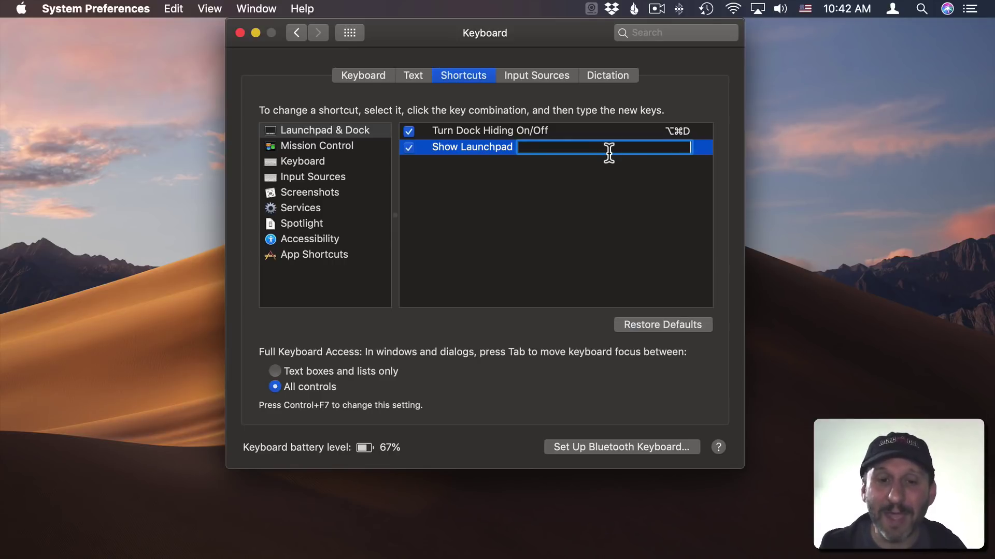
pyautogui.press('shift+super+space')
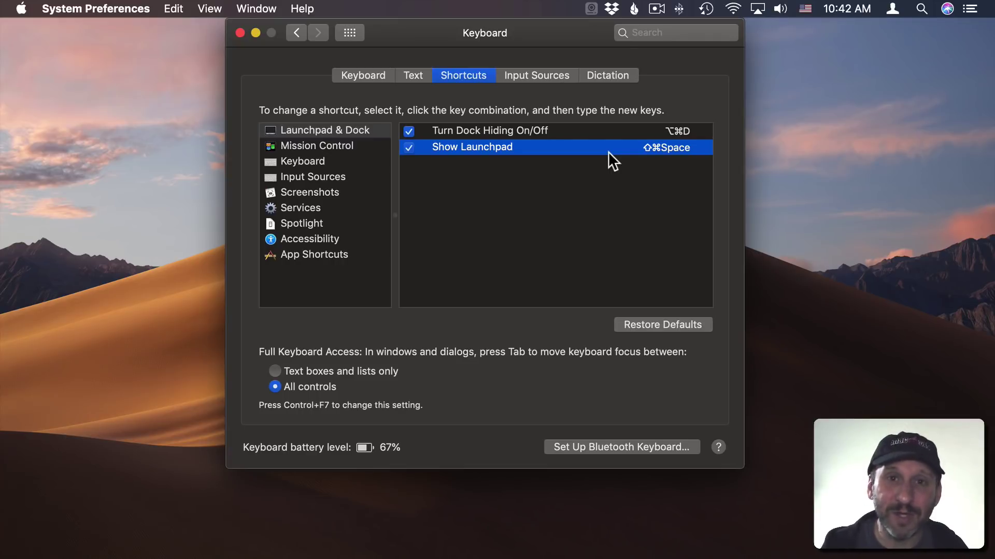
pyautogui.click(645, 153)
pyautogui.click(651, 152)
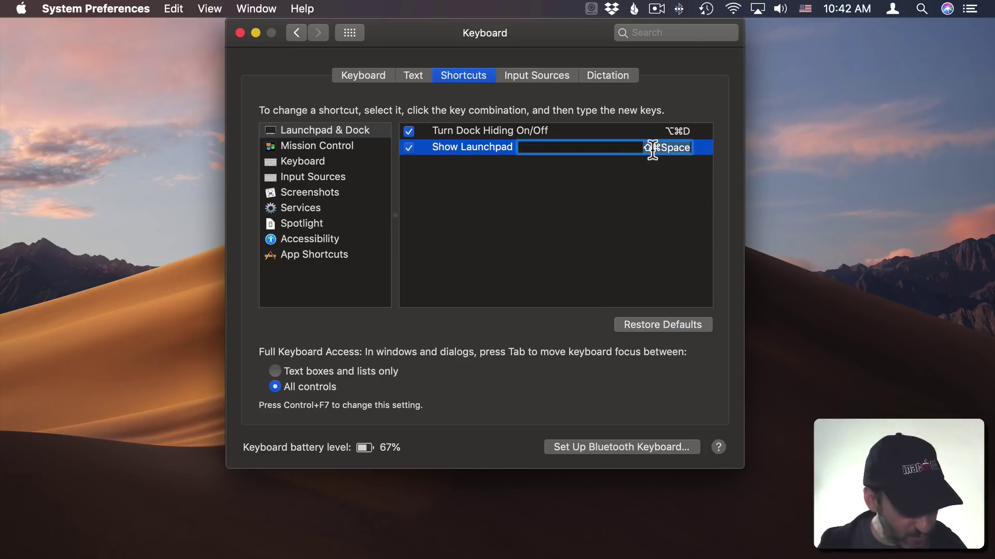
pyautogui.hotkey('alt', 'space')
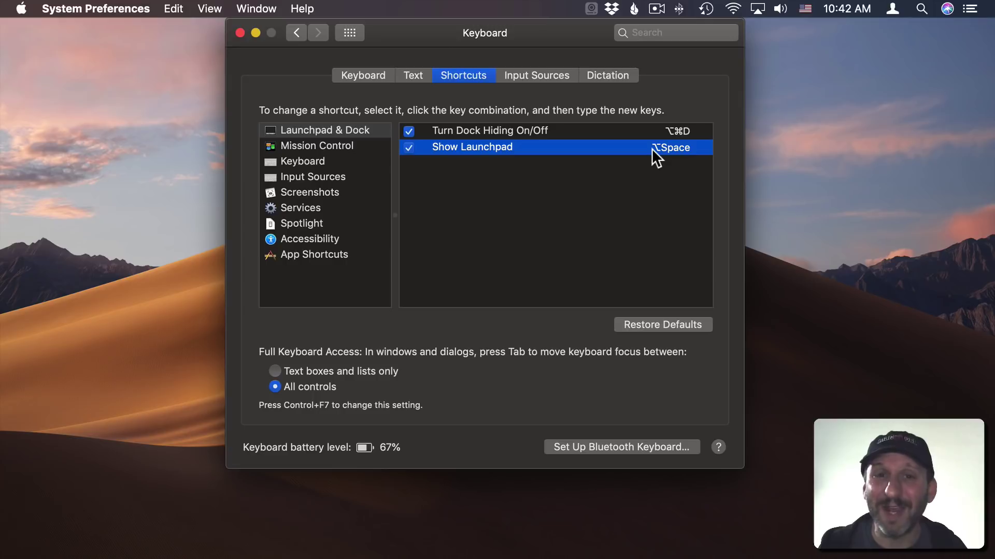
pyautogui.click(240, 33)
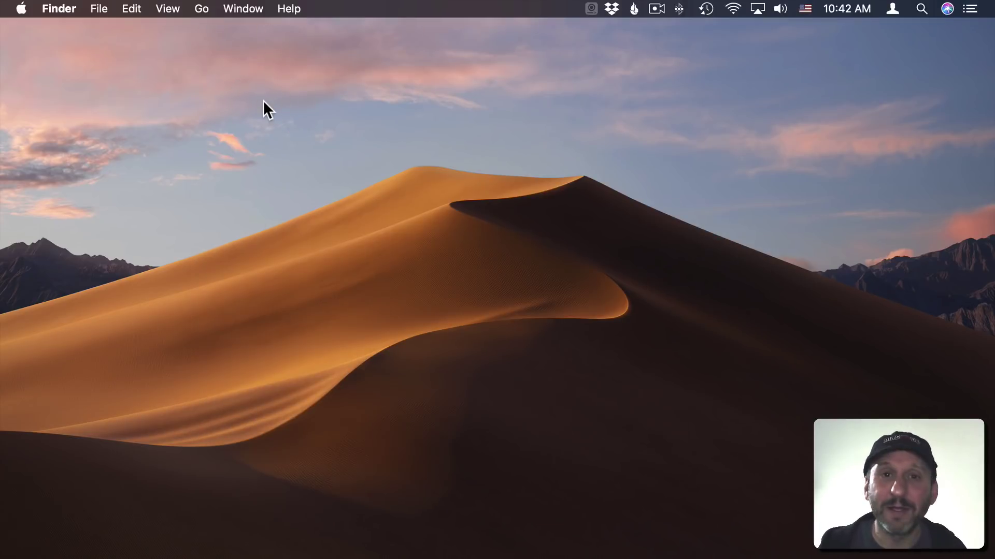
# Bring up Launchpad with the new Option-Space shortcut, search for "pag" and launch Pages
pyautogui.hotkey('alt', 'space')
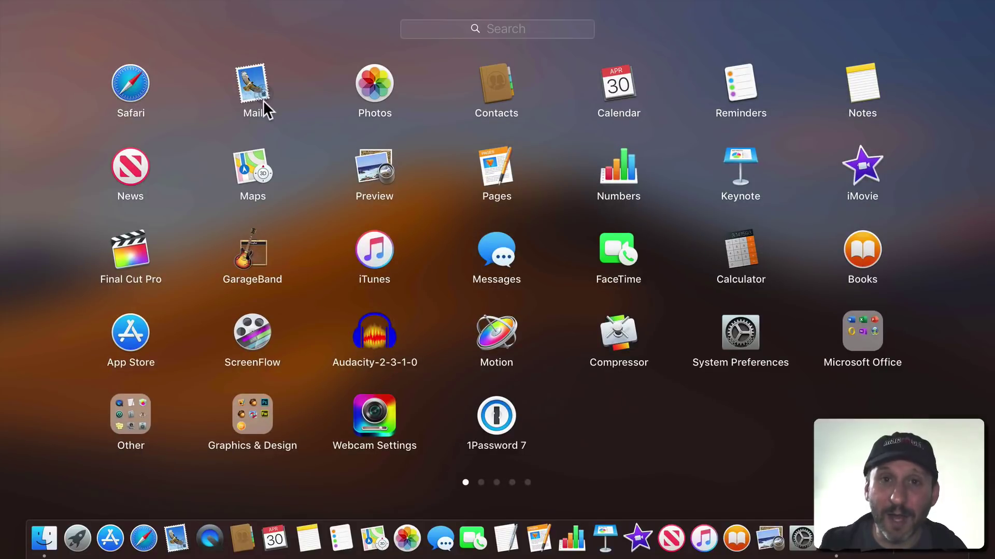
pyautogui.write('pa')
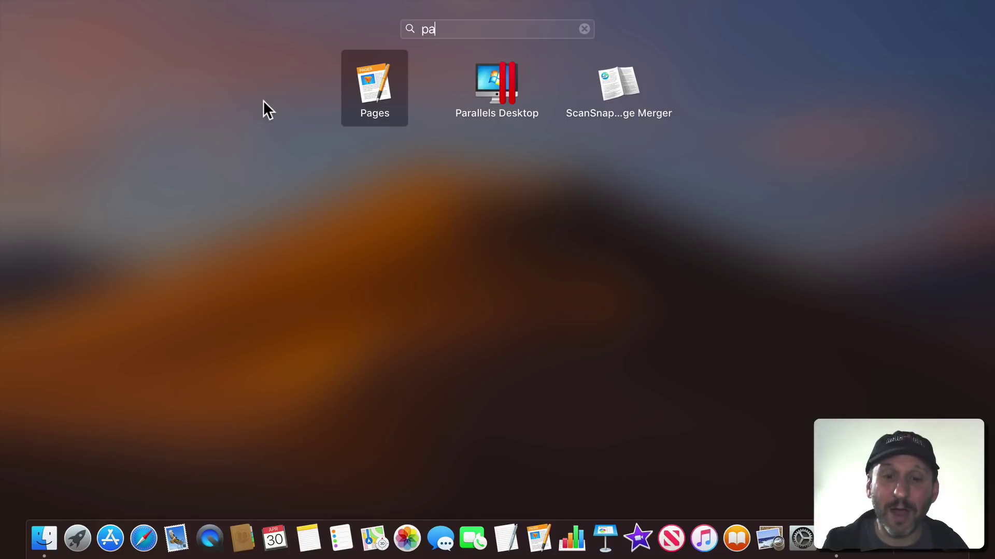
pyautogui.write('g')
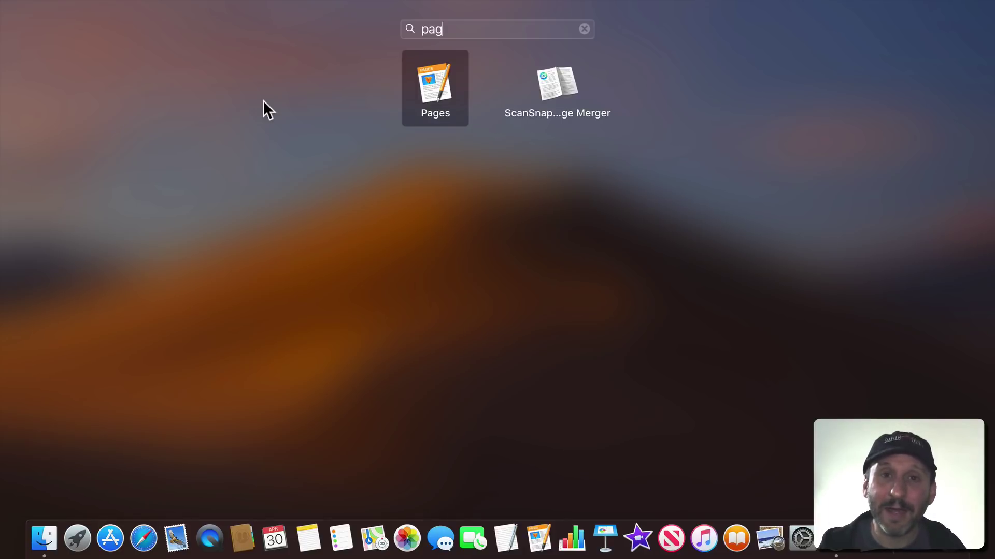
pyautogui.press('Return')
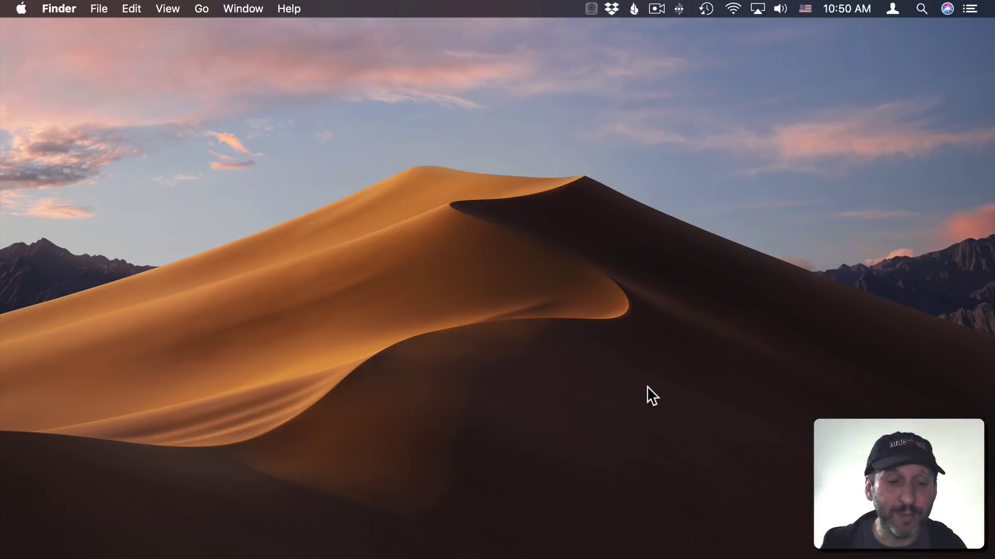
# Show Launchpad and move the app selection from Safari across and down to ScreenFlow
pyautogui.press('F4')
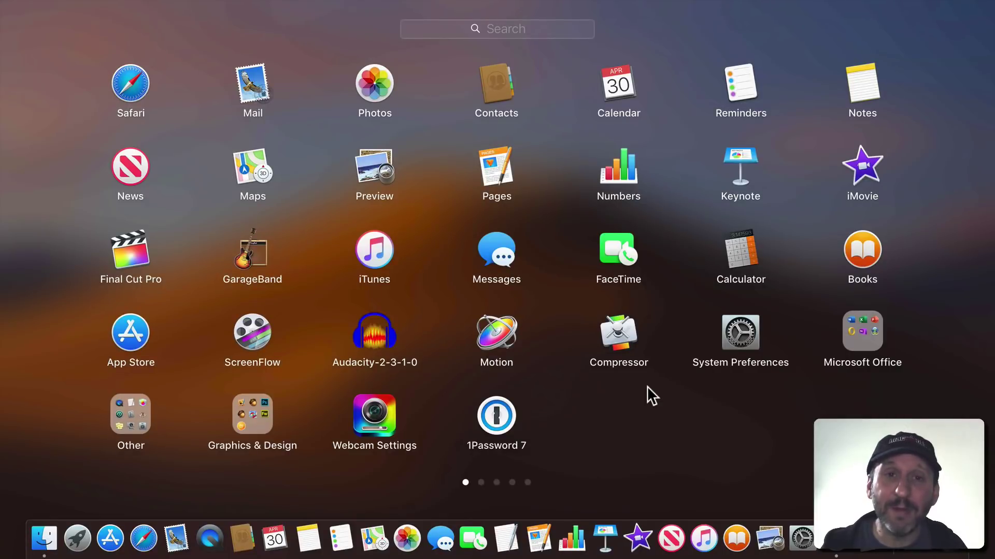
pyautogui.press('Right')
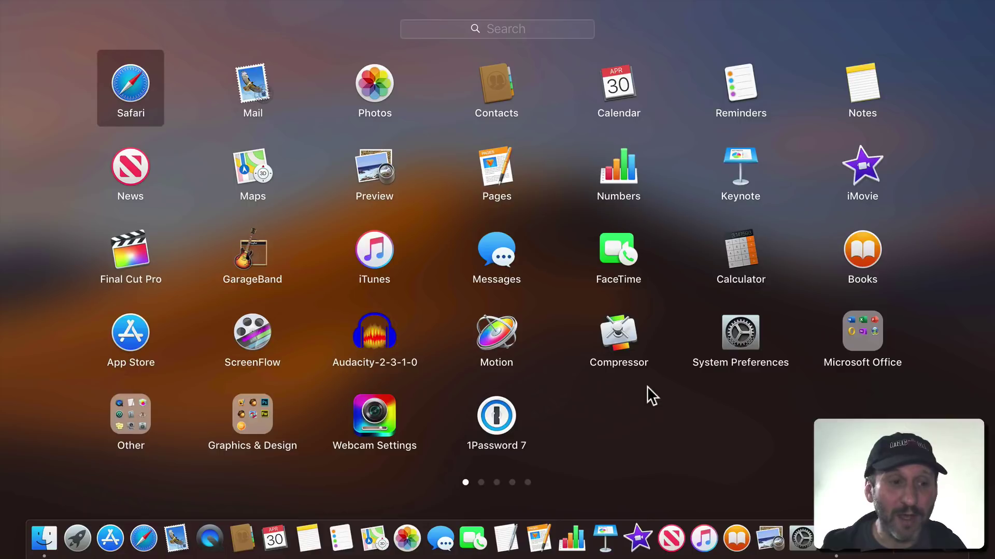
pyautogui.press('Right')
pyautogui.press('Right')
pyautogui.press('Down')
pyautogui.press('Down')
pyautogui.press('Down')
pyautogui.press('Left')
pyautogui.press('Left')
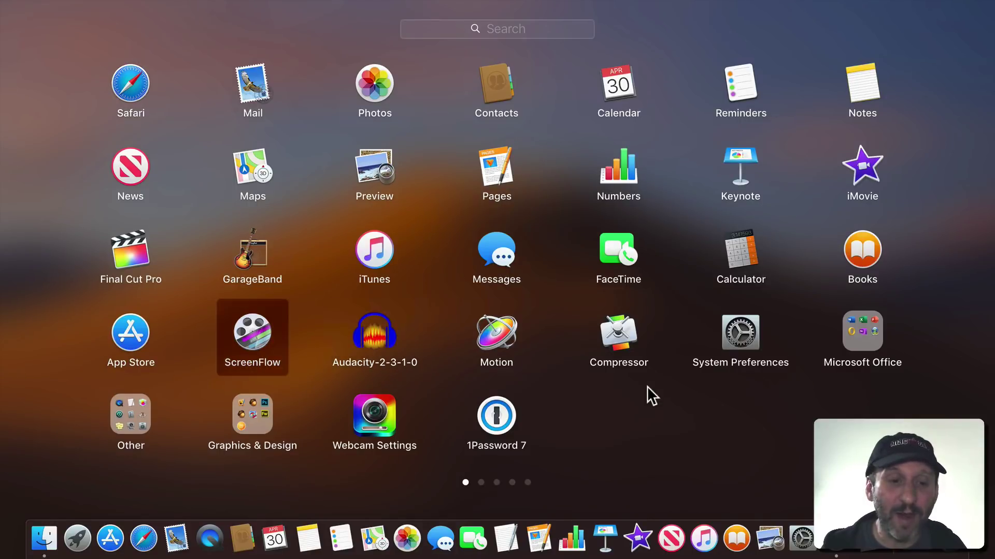
# Move the Launchpad selection from ScreenFlow to Numbers and back to Safari
pyautogui.press('Up')
pyautogui.press('Up')
pyautogui.press('Right')
pyautogui.press('Right')
pyautogui.press('Right')
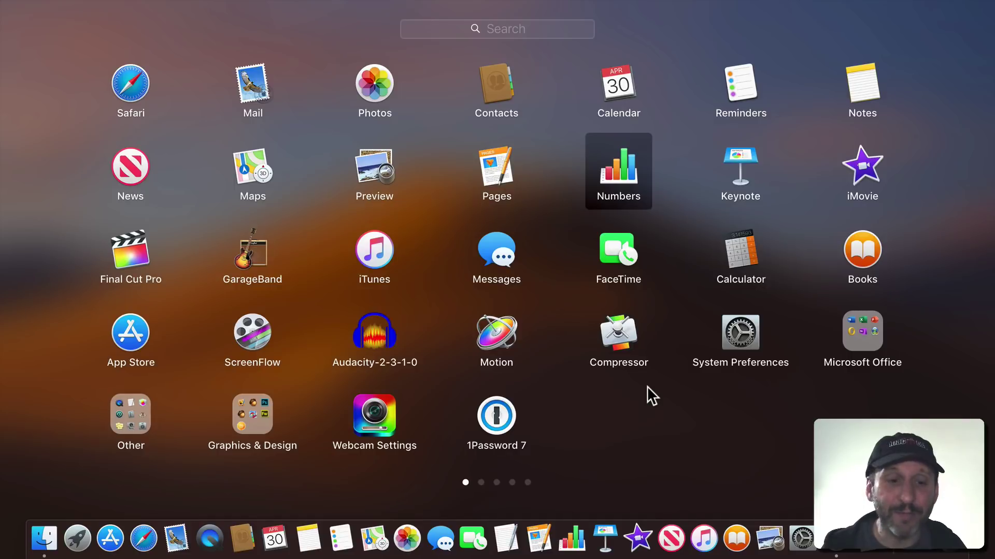
pyautogui.press('Left')
pyautogui.press('Left')
pyautogui.press('Left')
pyautogui.press('Left')
pyautogui.press('Up')
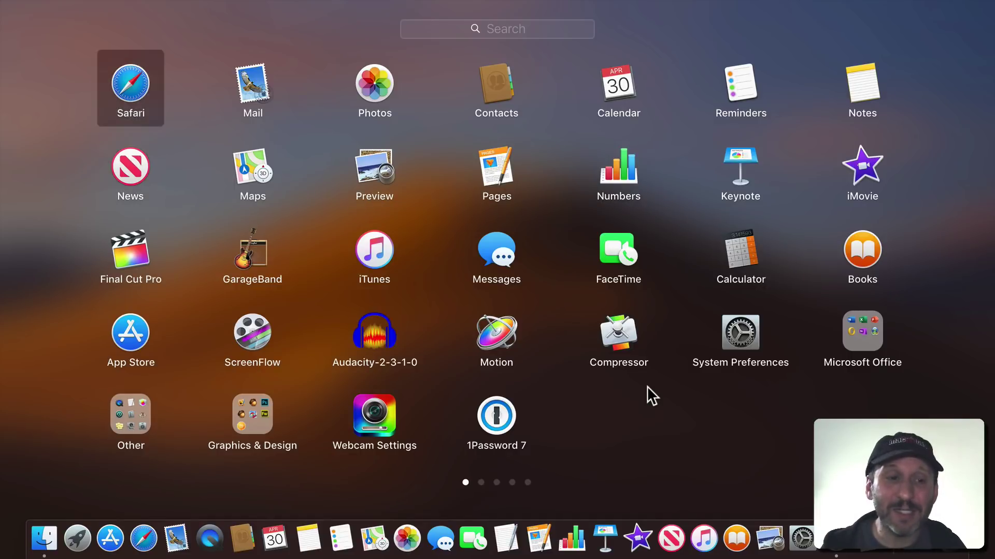
# Move the Launchpad selection along the first row to Contacts and return it to Safari
pyautogui.press('Right')
pyautogui.press('Right')
pyautogui.press('Right')
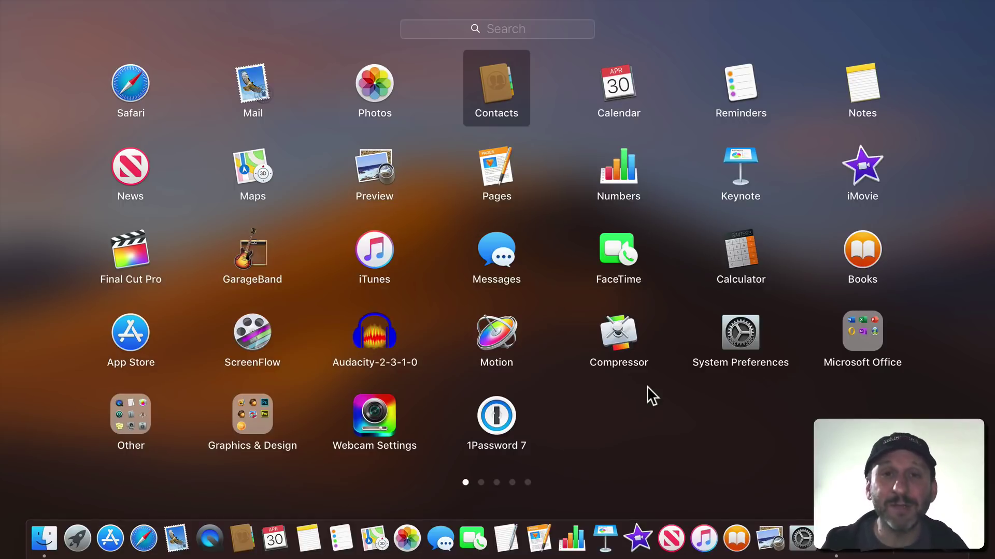
pyautogui.press('Left')
pyautogui.press('Left')
pyautogui.press('Left')
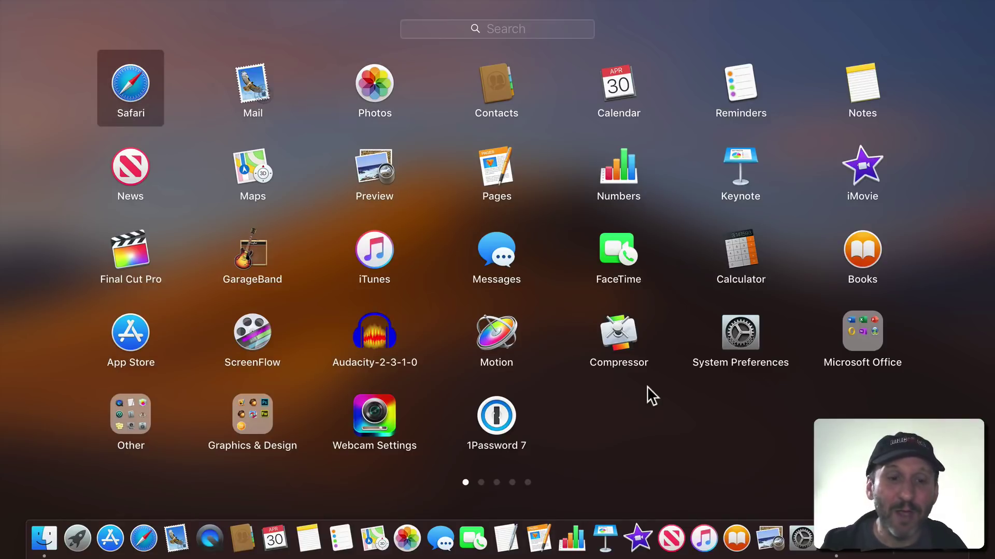
# Move the Launchpad selection from Safari by way of Reminders to Messages
pyautogui.press('Right')
pyautogui.press('Right')
pyautogui.press('Right')
pyautogui.press('Right')
pyautogui.press('Right')
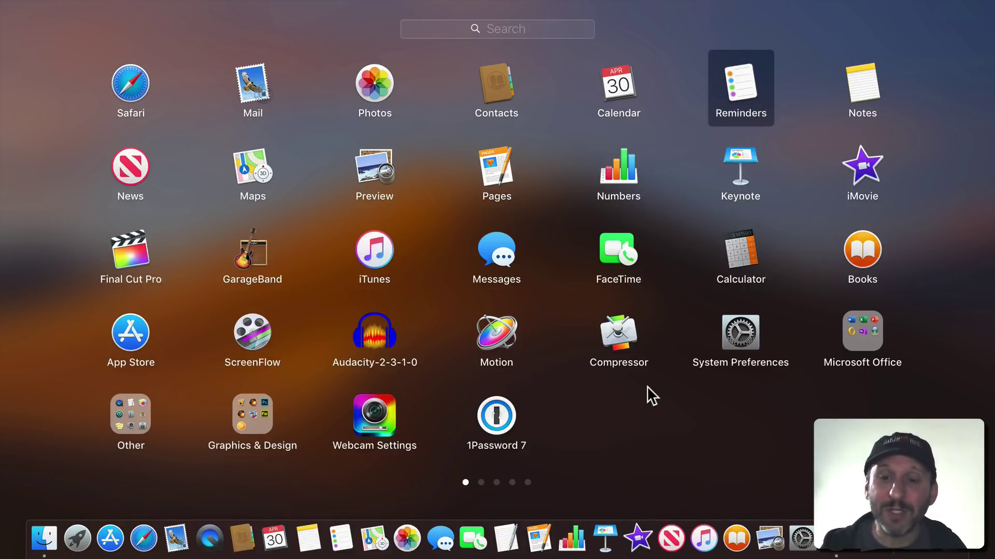
pyautogui.press('Down')
pyautogui.press('Down')
pyautogui.press('Left')
pyautogui.press('Left')
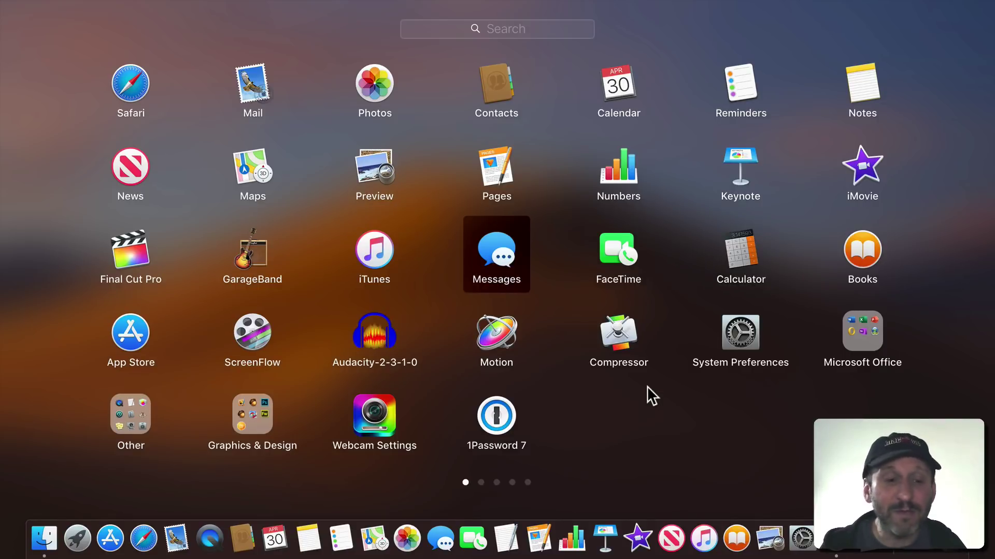
# Select the Microsoft Office folder in Launchpad and open it
pyautogui.press('Down')
pyautogui.press('Right')
pyautogui.press('Right')
pyautogui.press('Right')
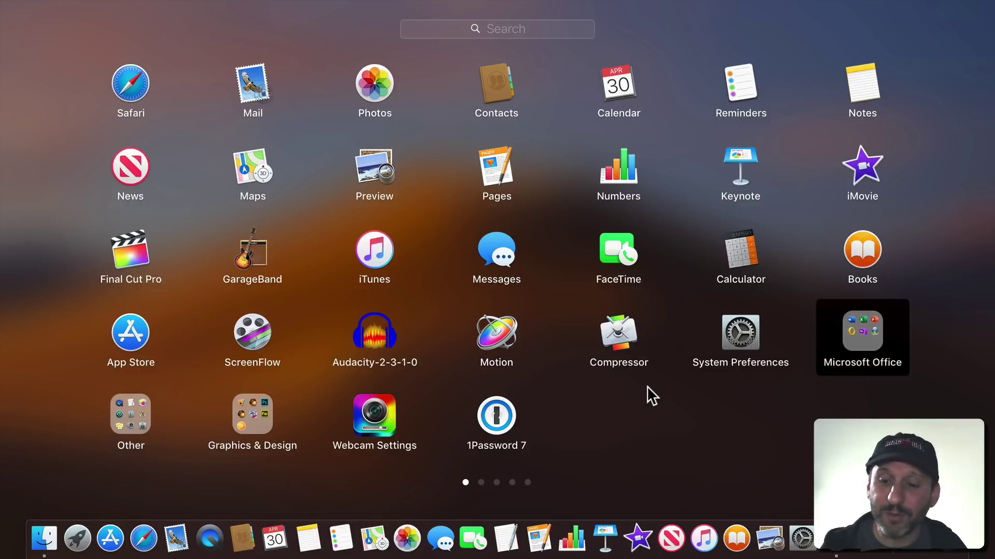
pyautogui.press('Return')
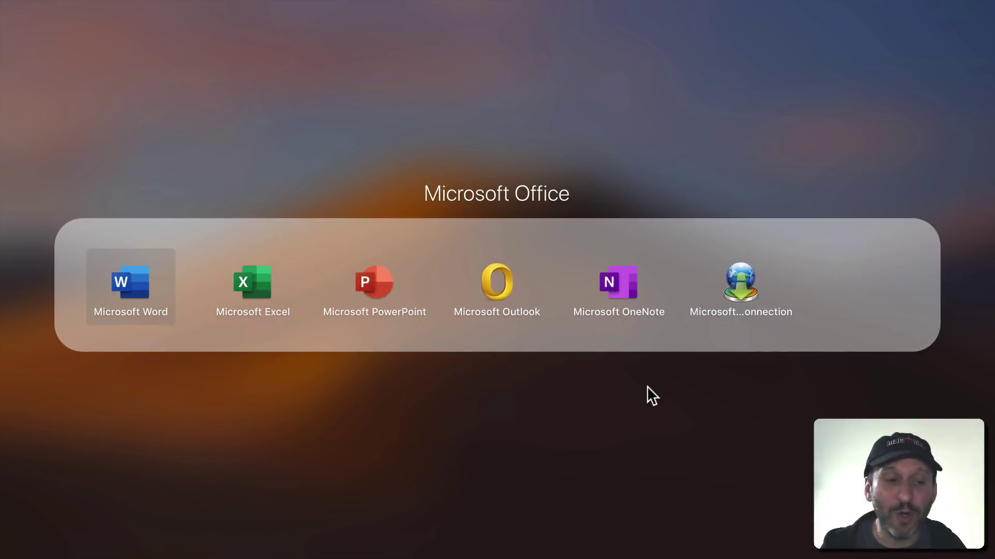
# Select Microsoft Outlook in the Microsoft Office folder and close the folder without launching anything
pyautogui.press('Right')
pyautogui.press('Right')
pyautogui.press('Right')
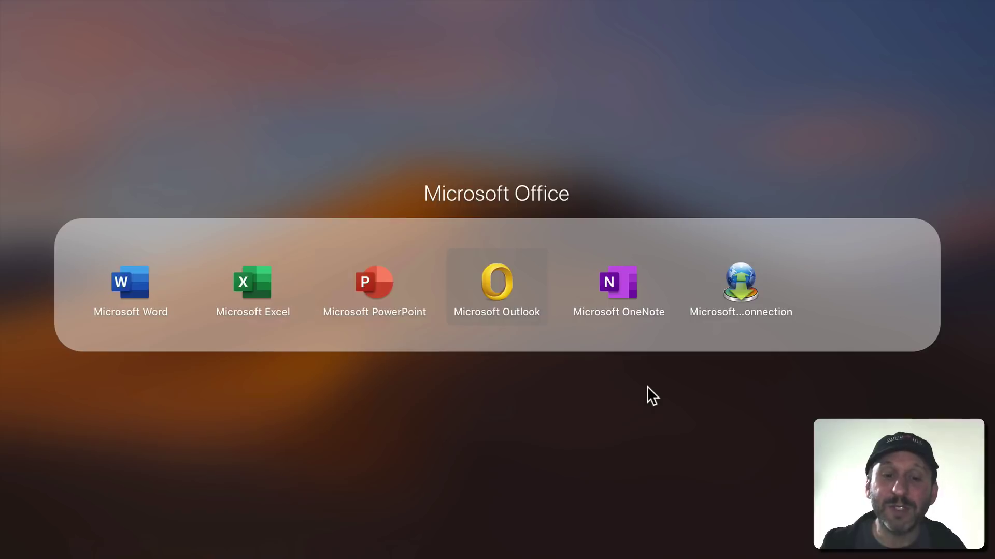
pyautogui.press('Escape')
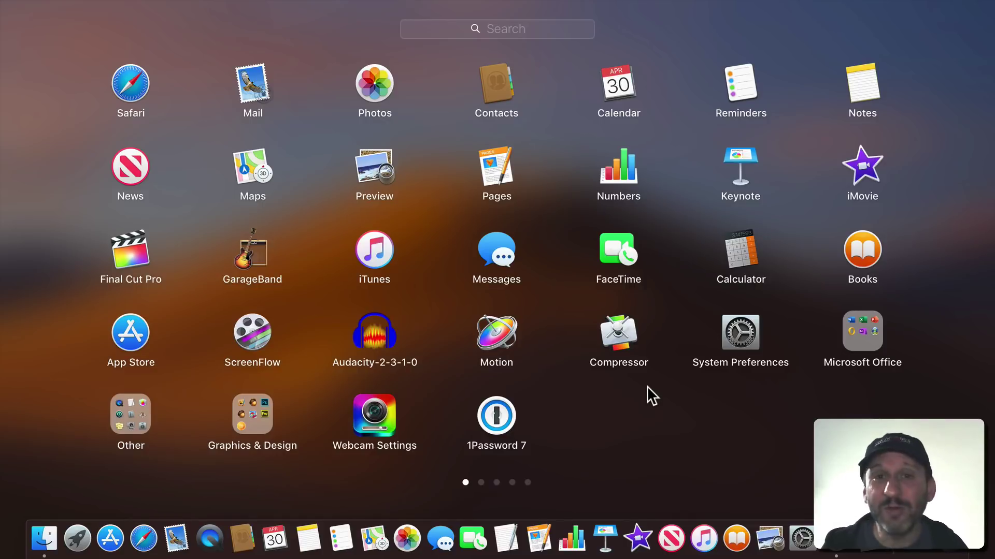
# Go to the second Launchpad page and move the selection to CodeRunner
pyautogui.hscroll(3, 647, 386)
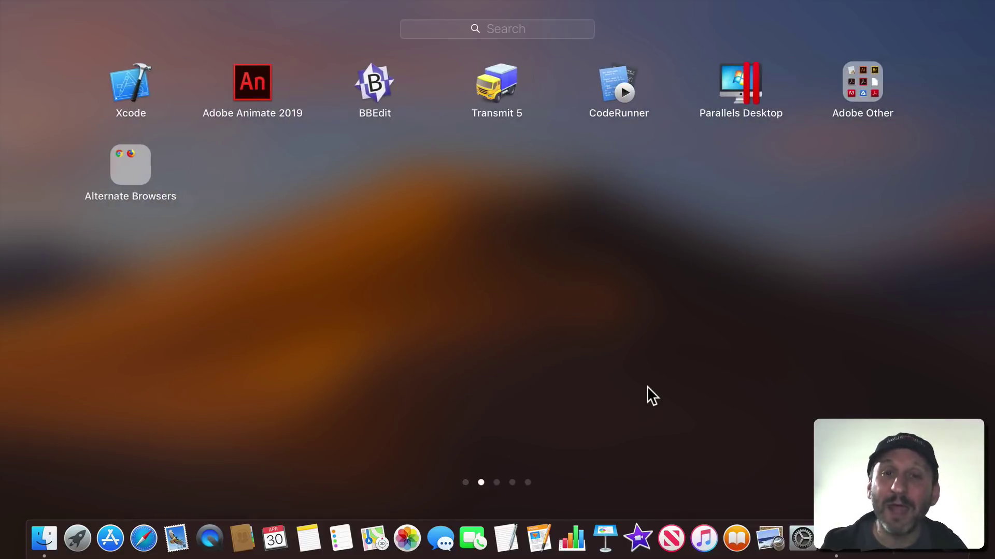
pyautogui.press('Right')
pyautogui.press('Right')
pyautogui.press('Right')
pyautogui.press('Right')
pyautogui.press('Right')
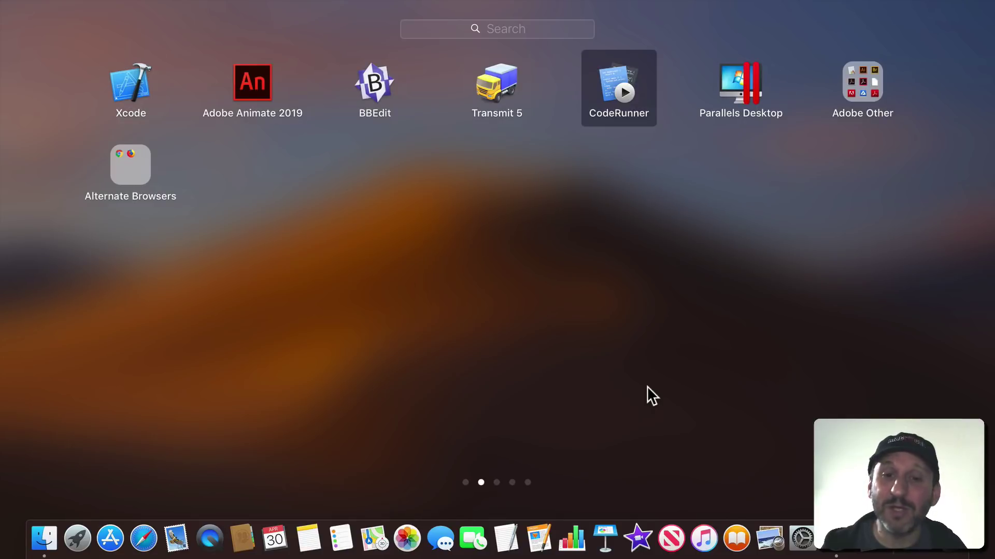
# Move the selection back from CodeRunner and return to the first Launchpad page
pyautogui.press('Left')
pyautogui.press('Left')
pyautogui.press('Left')
pyautogui.hscroll(-3, 647, 386)
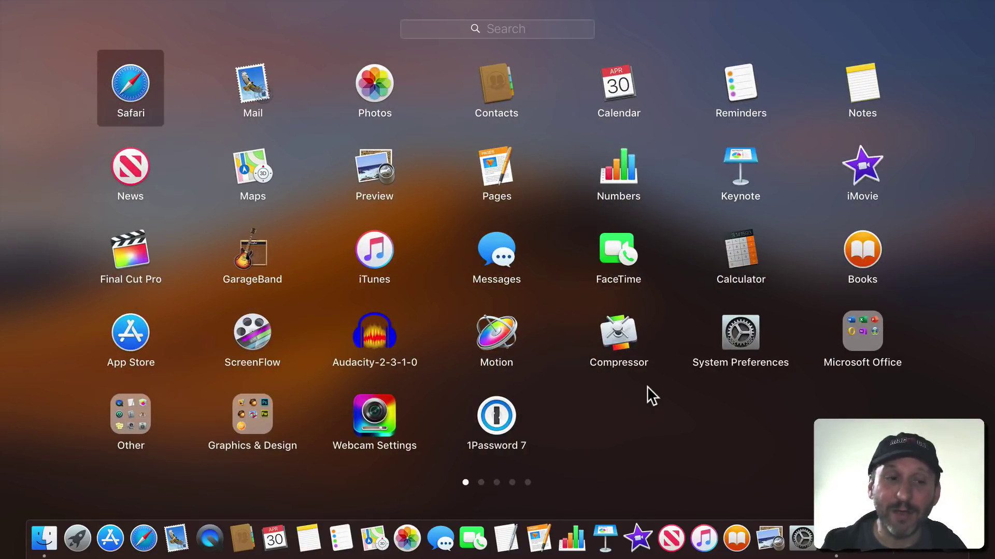
# Move the selection back and forth along the first row to Photos and two rows down from there
pyautogui.press('Right')
pyautogui.press('Right')
pyautogui.press('Right')
pyautogui.press('Right')
pyautogui.press('Left')
pyautogui.press('Left')
pyautogui.press('Left')
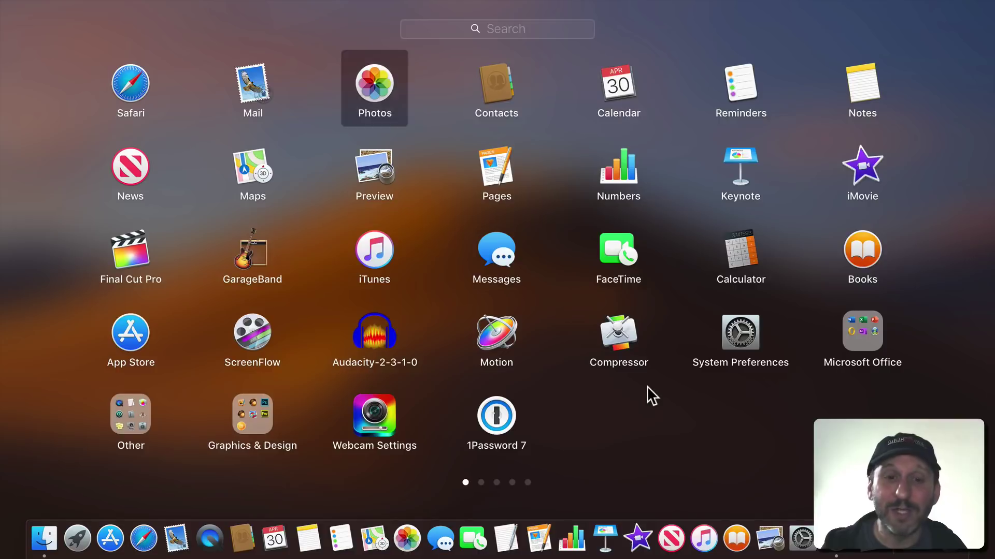
pyautogui.press('Down')
pyautogui.press('Down')
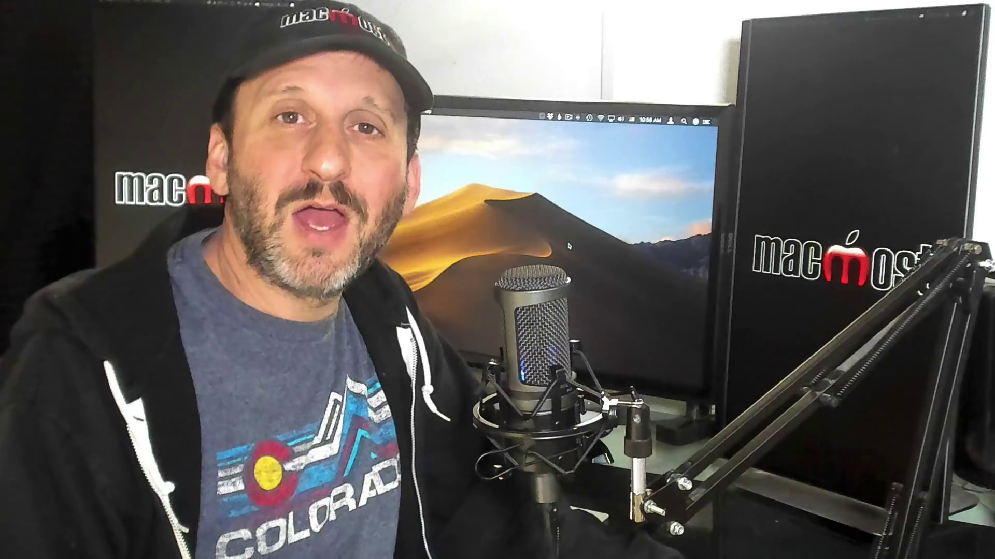